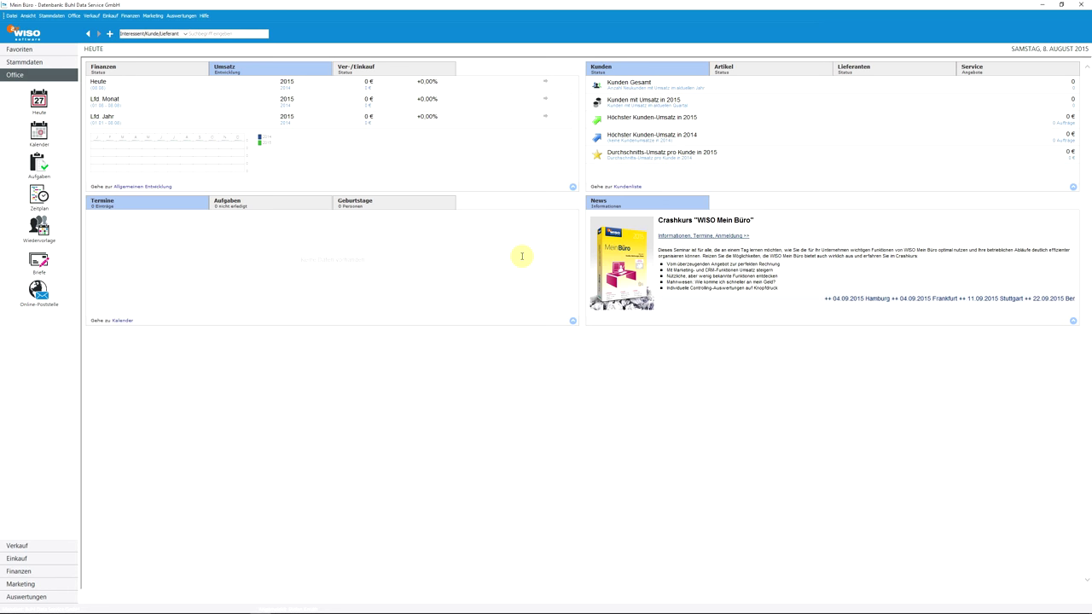
- Start a new expense in the bank and cash payments with Auto Schneider as recipient and document number 1
click(53, 571)
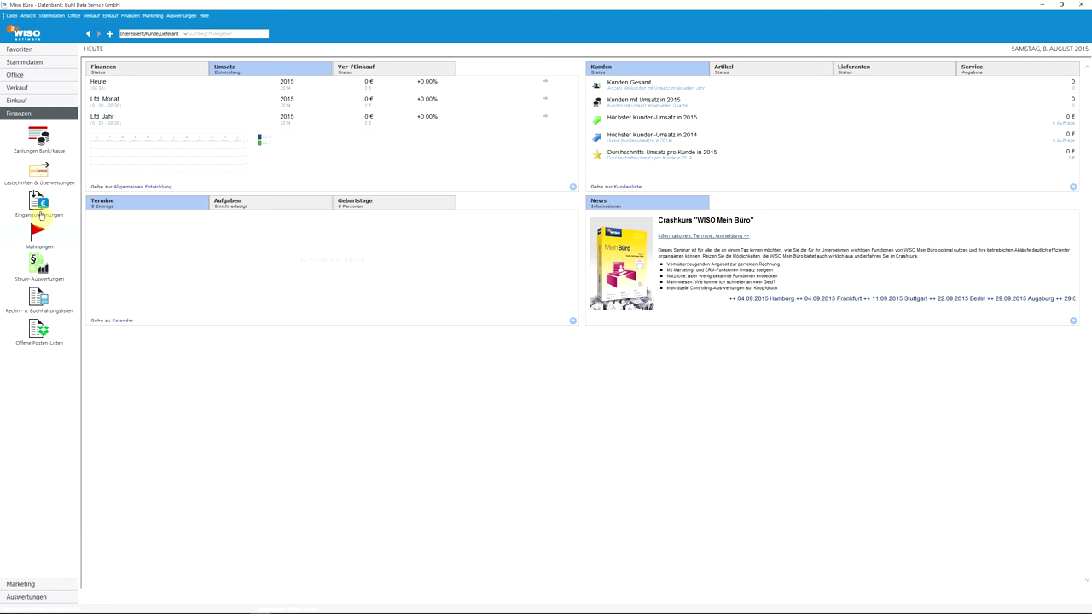
click(44, 143)
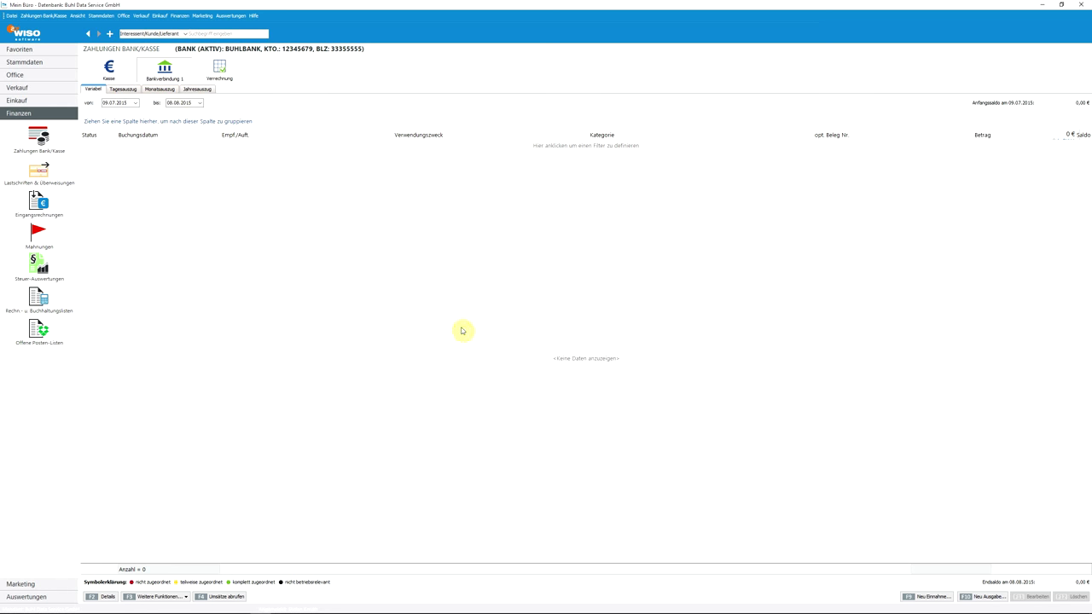
click(990, 596)
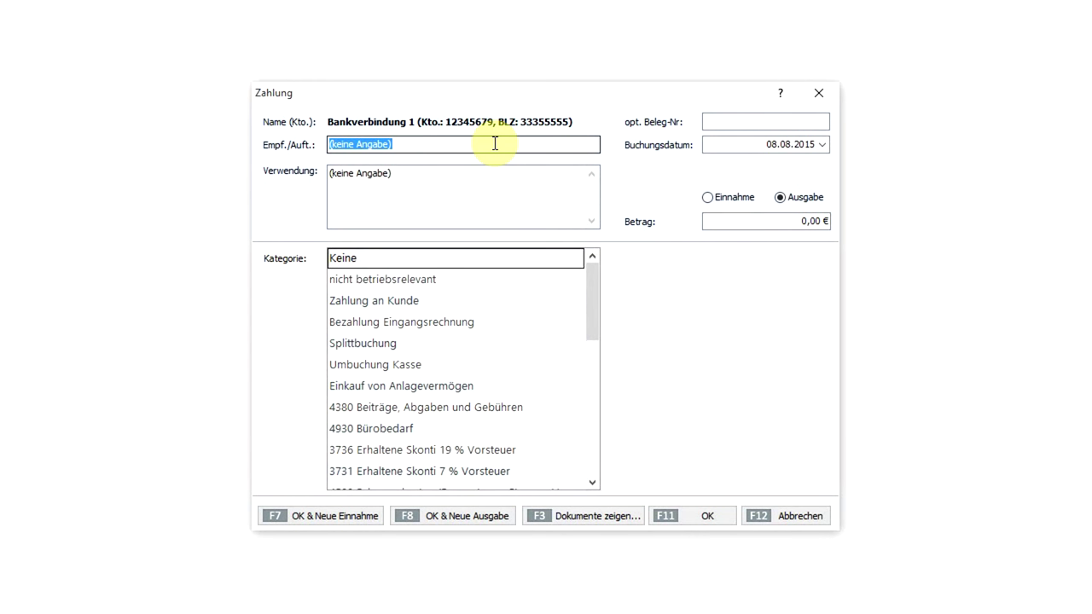
text(Auto Sch)
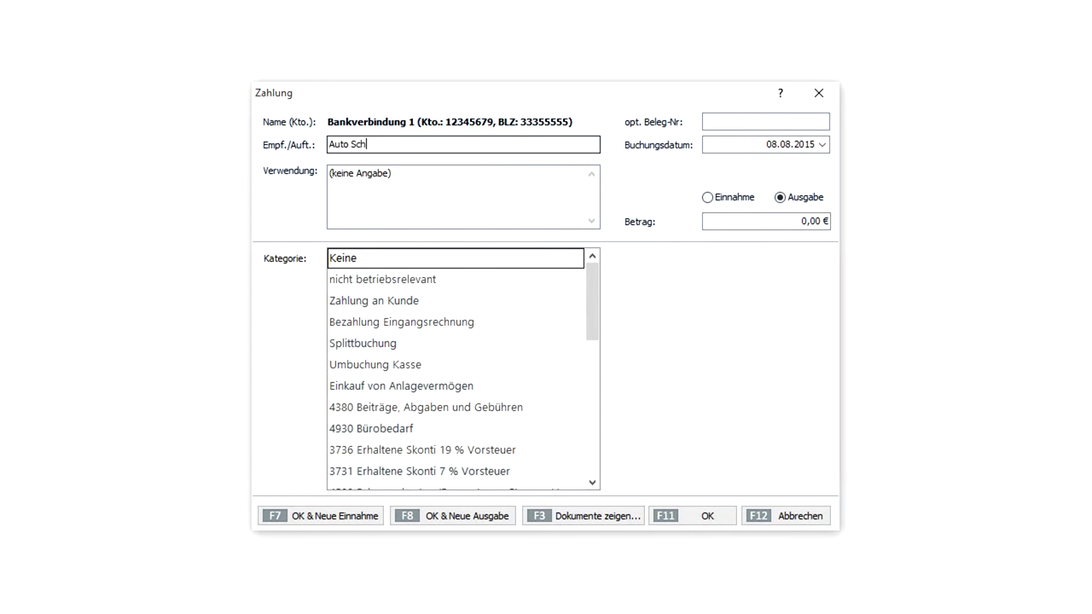
text(neider)
click(725, 121)
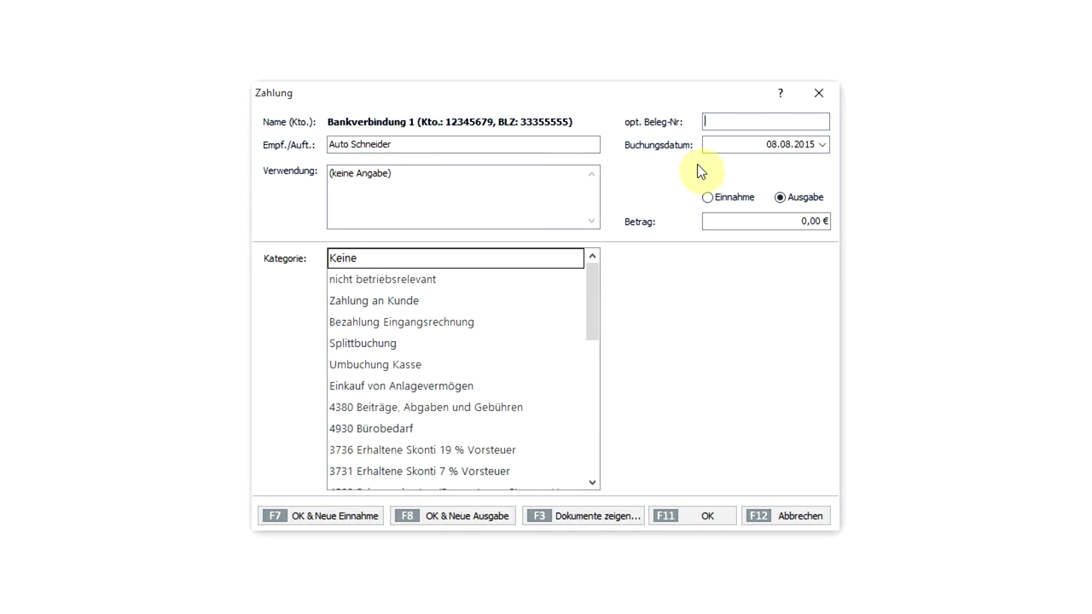
text(1)
- Set the expense's purpose to "Bezahlung Eingangsrechnung 12-345" and its amount to 500 €
click(487, 193)
drag(433, 186, 252, 170)
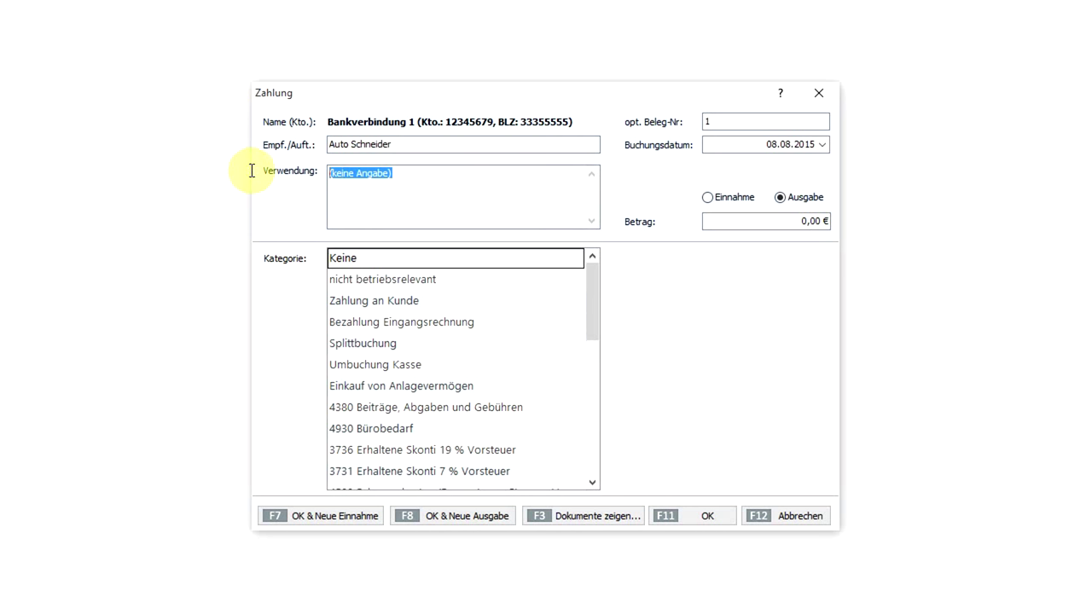
text(Bezahl)
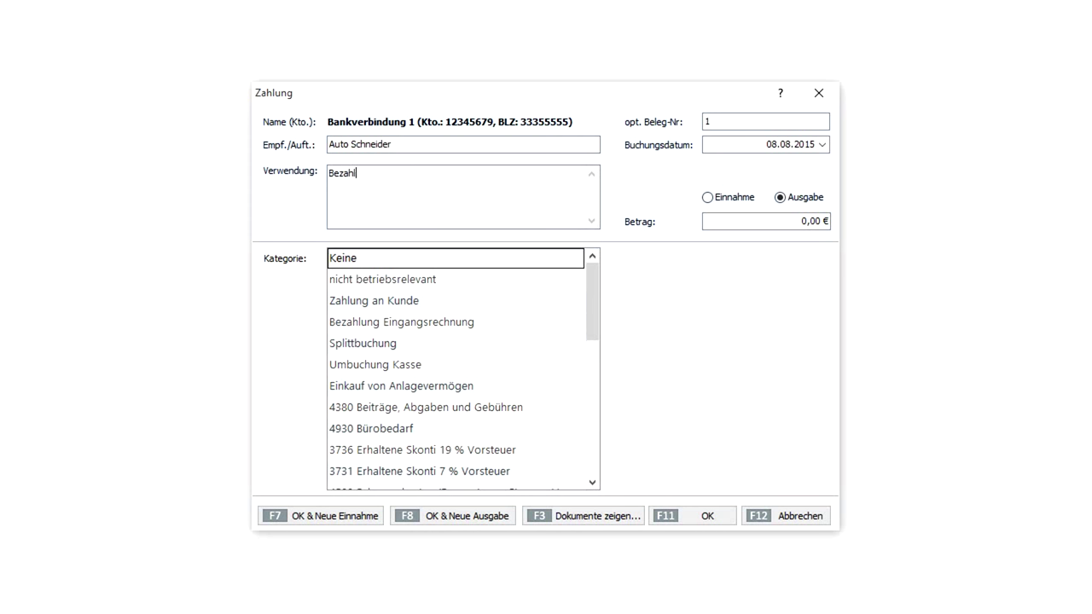
text(ung Eingangsrechnung 12-345)
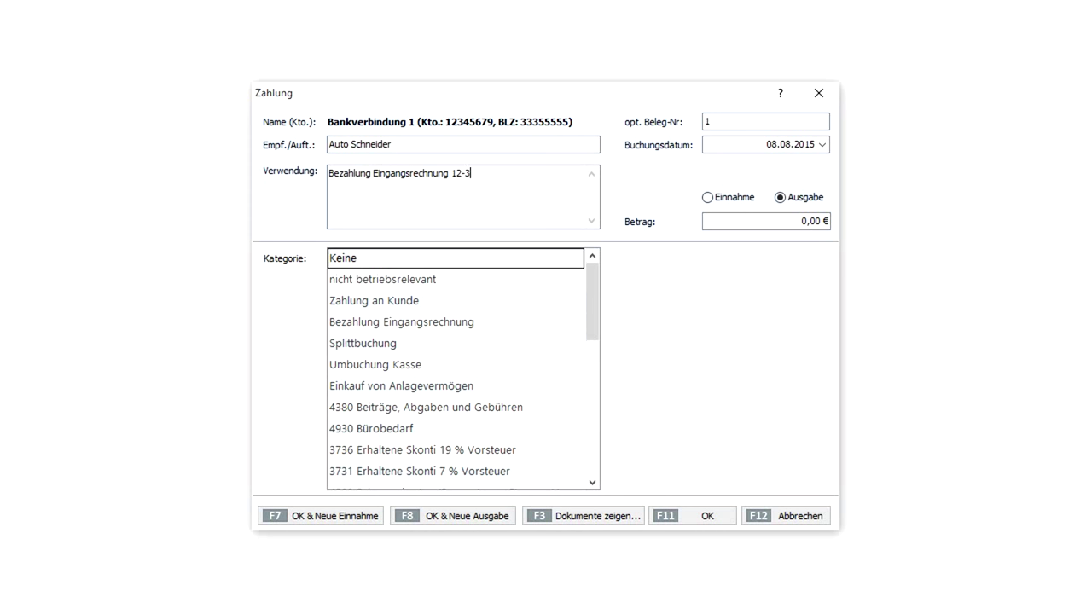
click(768, 221)
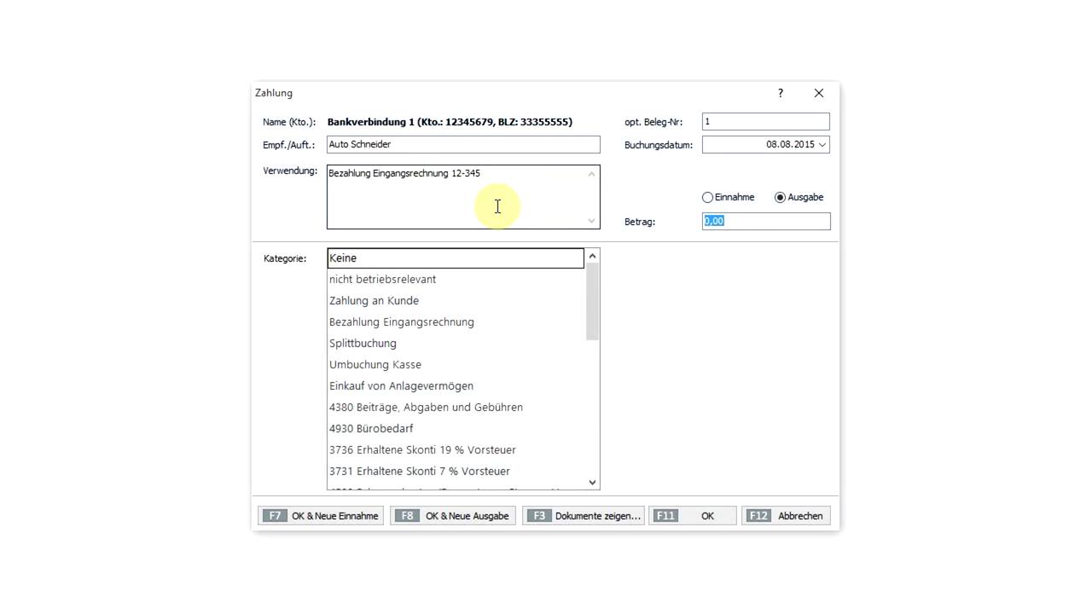
text(500)
click(407, 196)
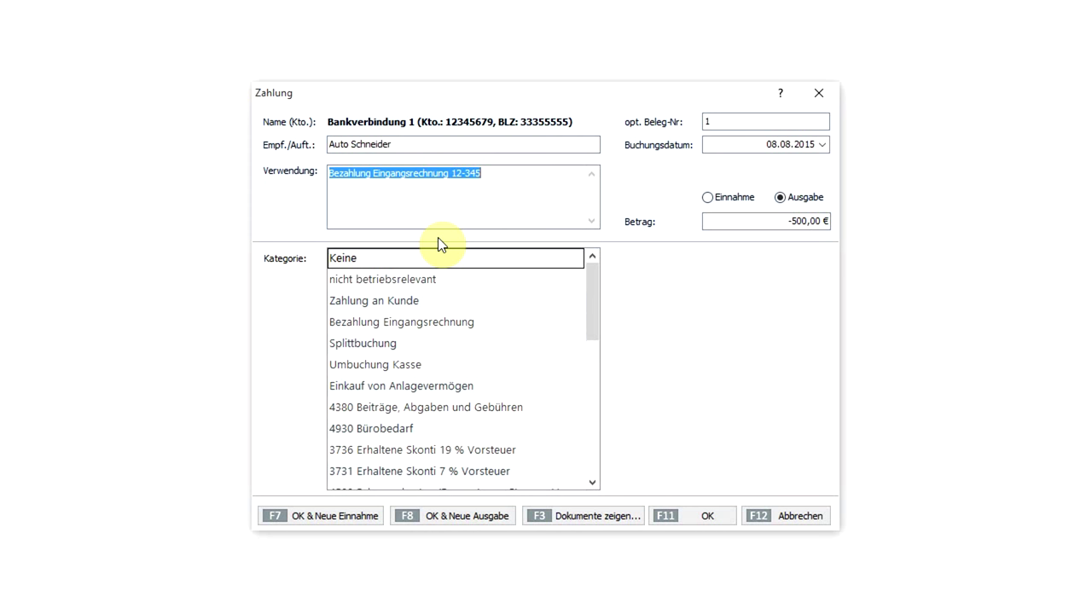
- Assign the expense to category 4500 Fahrzeugkosten and save the payment
click(592, 480)
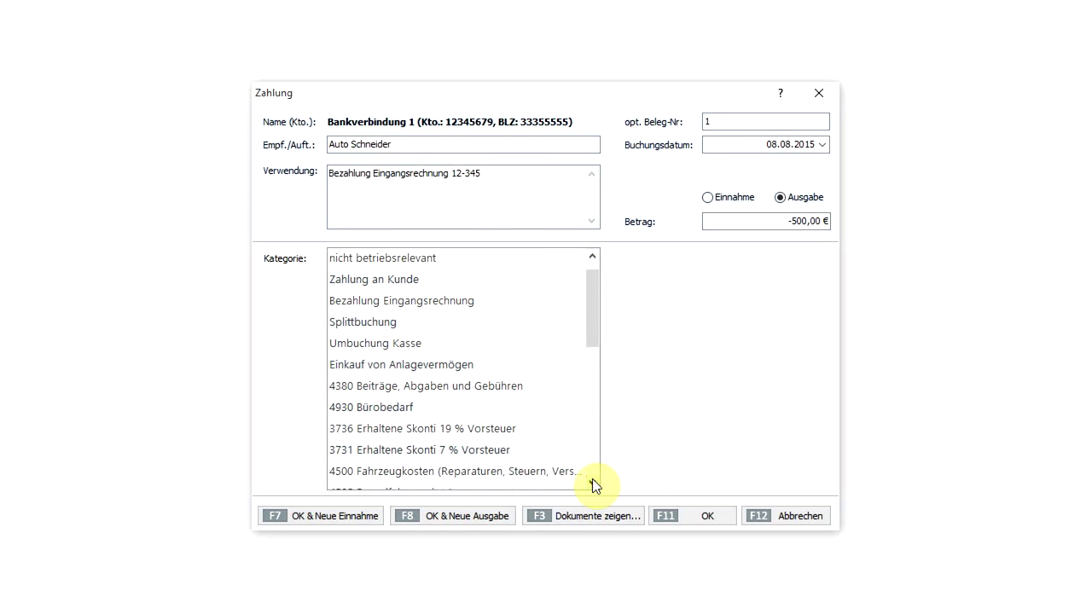
click(592, 482)
click(592, 482)
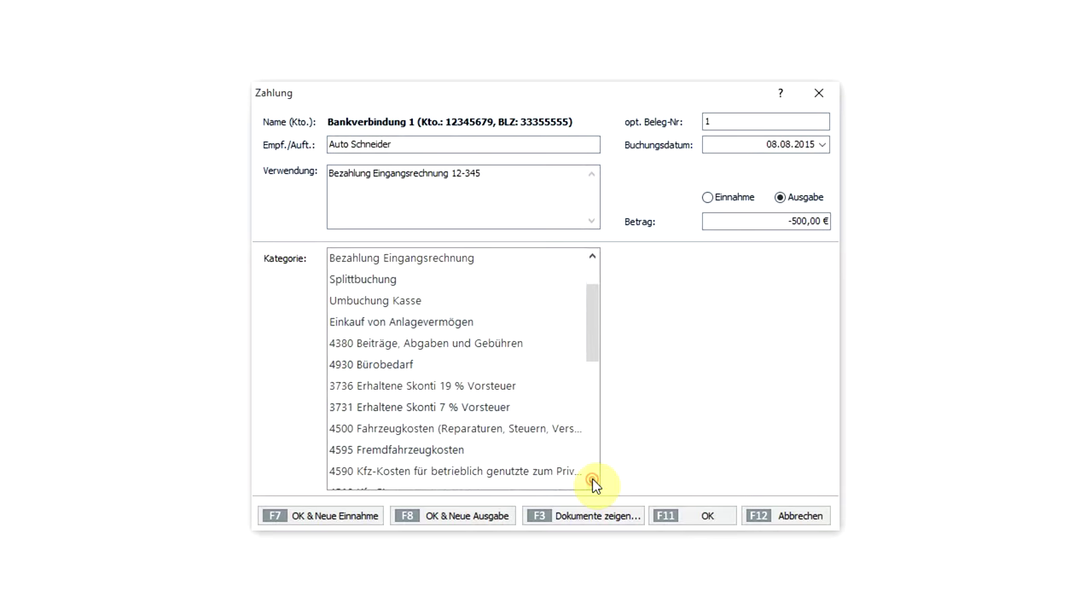
click(395, 433)
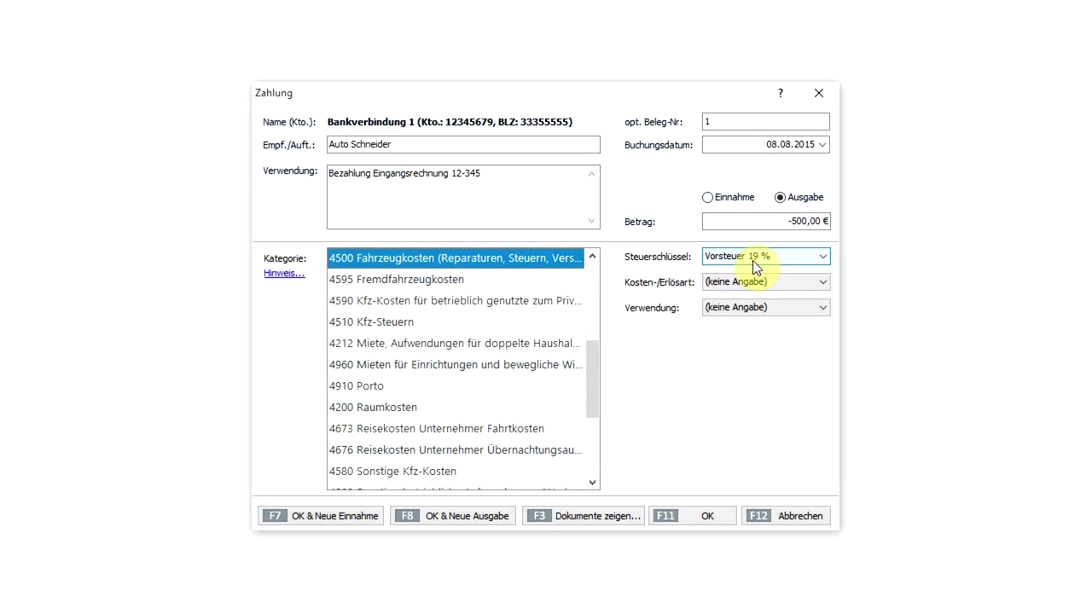
click(688, 518)
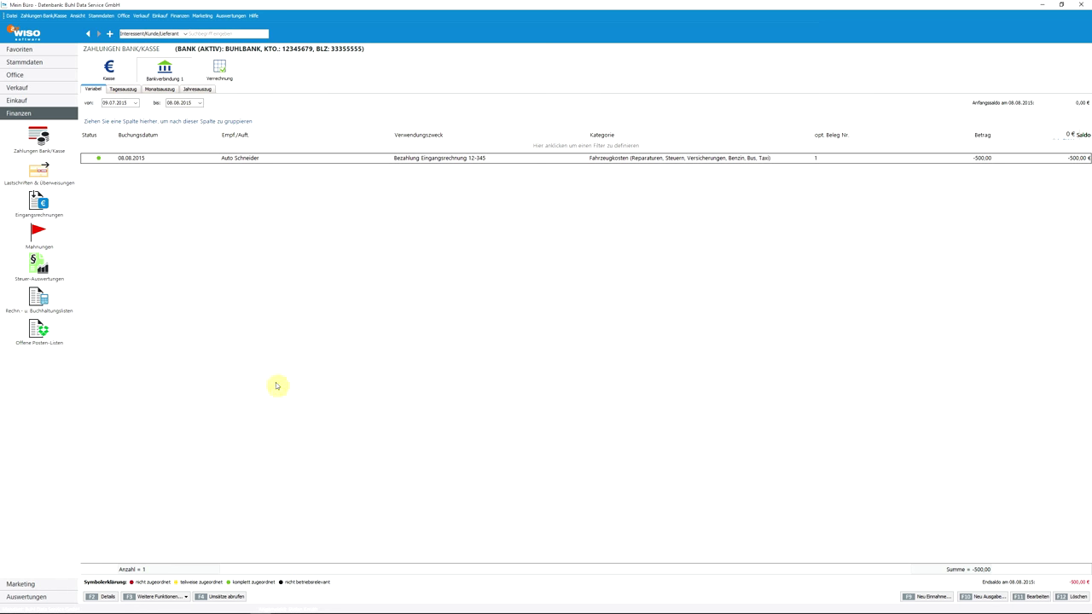
- Start a new incoming invoice and pick Auto Schneider from the supplier master data
click(38, 204)
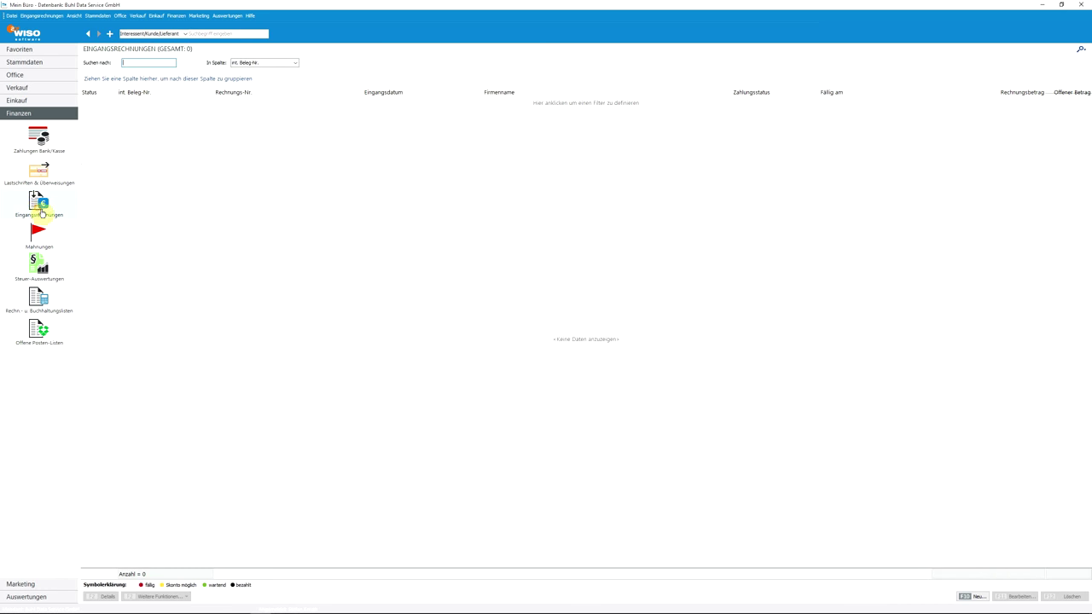
right_click(382, 241)
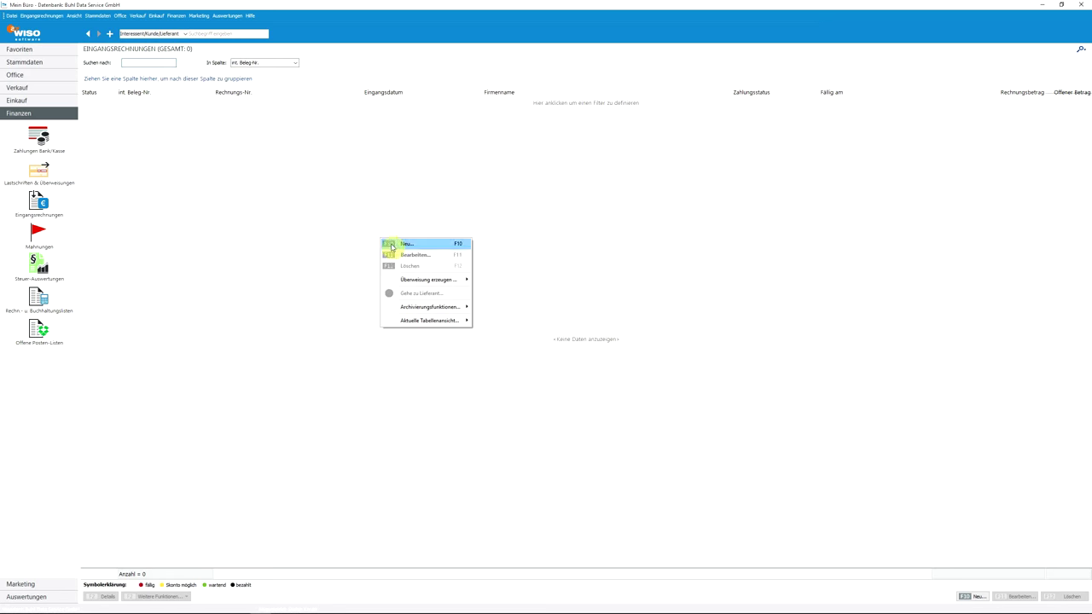
click(546, 232)
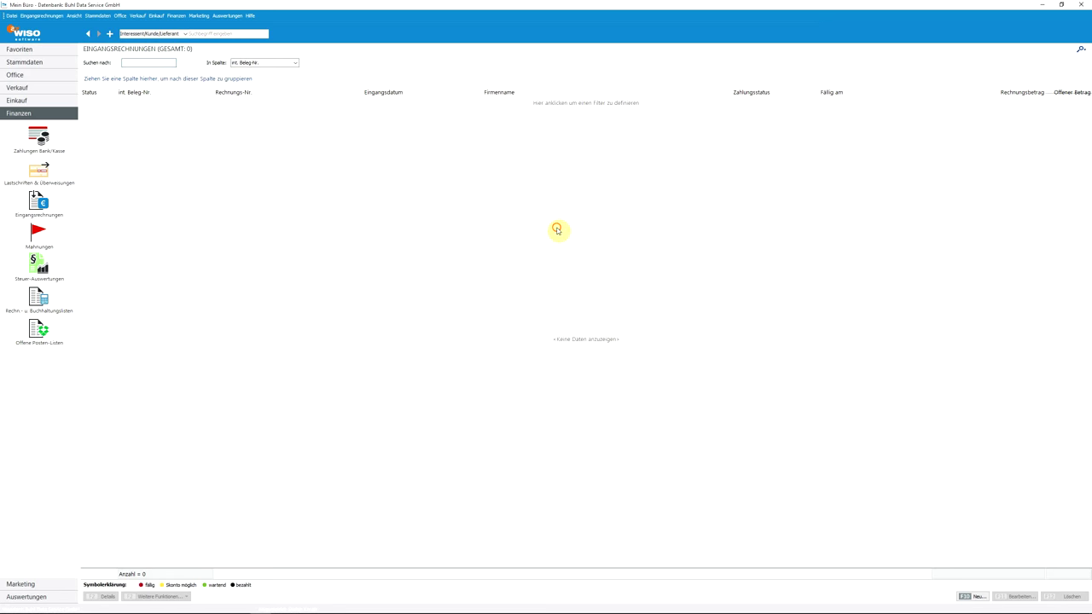
click(978, 597)
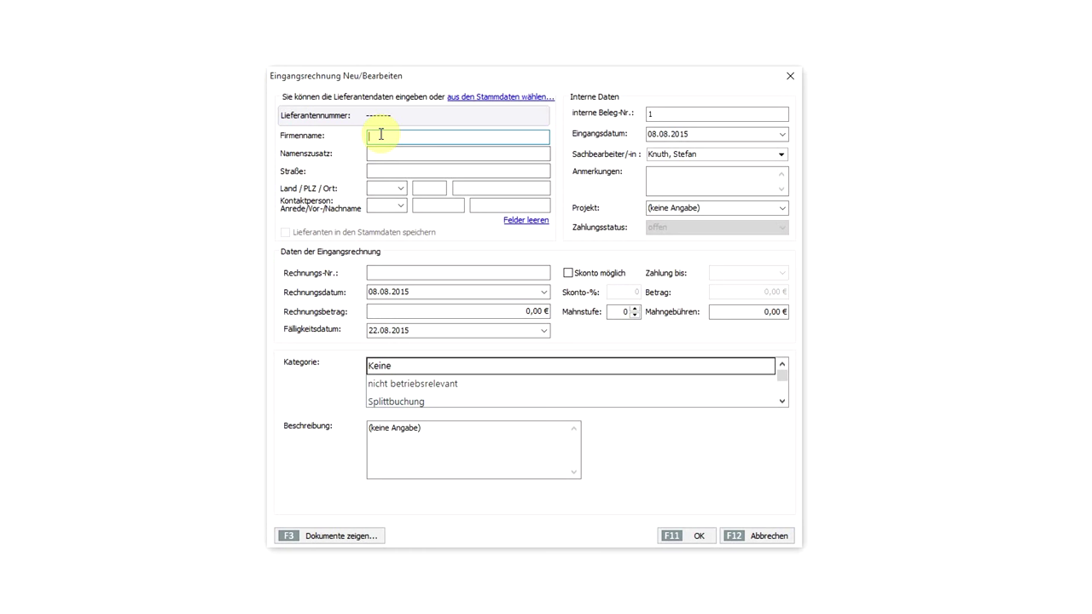
click(487, 97)
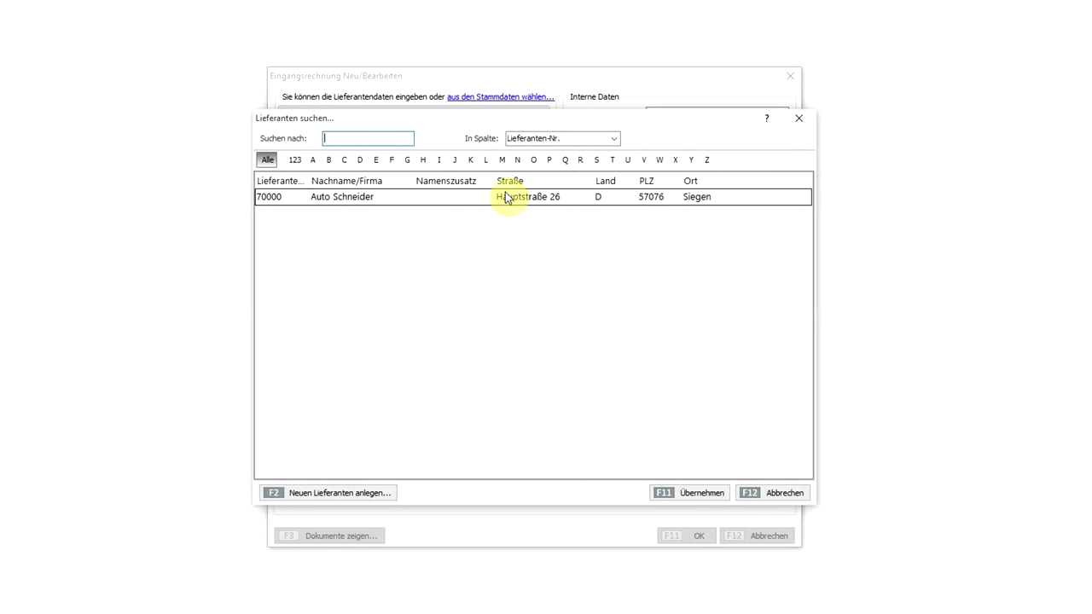
double_click(378, 199)
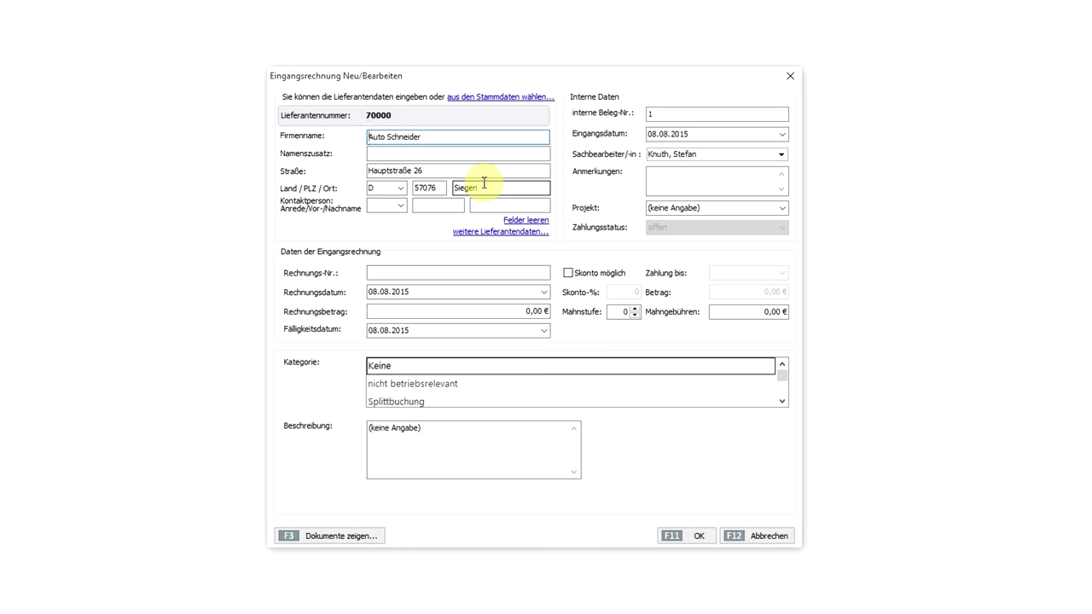
- Enter invoice number 12-345 and an invoice amount of 500 € for the incoming invoice
click(422, 273)
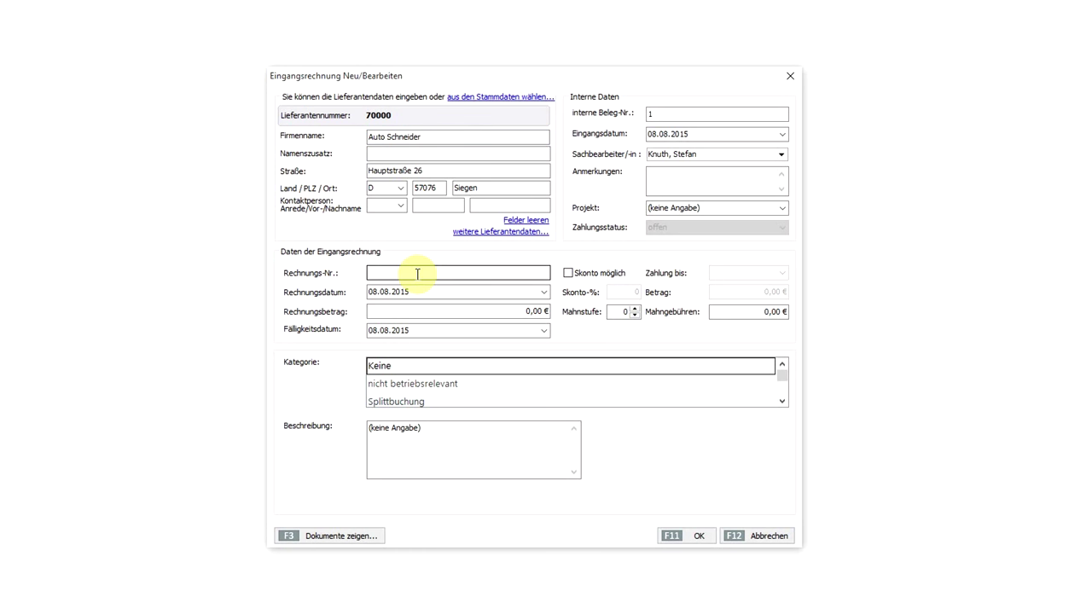
text(12-345)
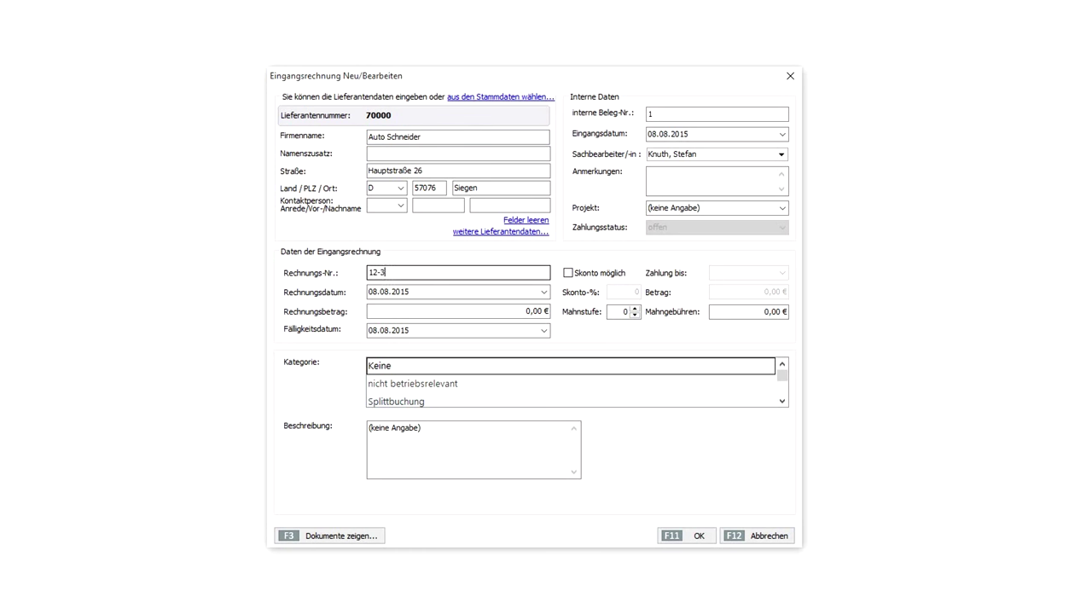
click(430, 293)
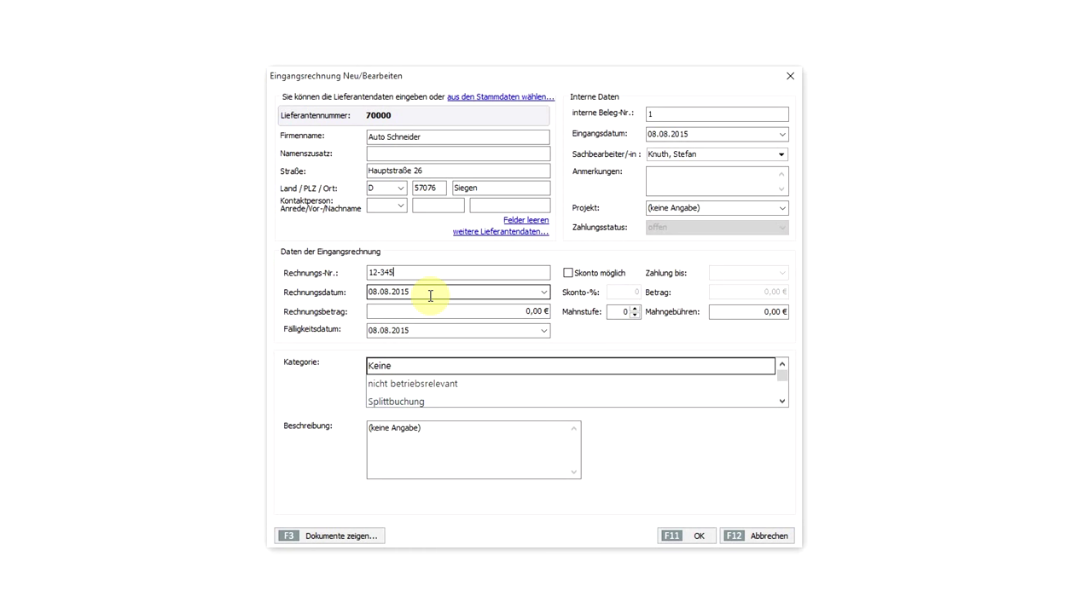
click(434, 309)
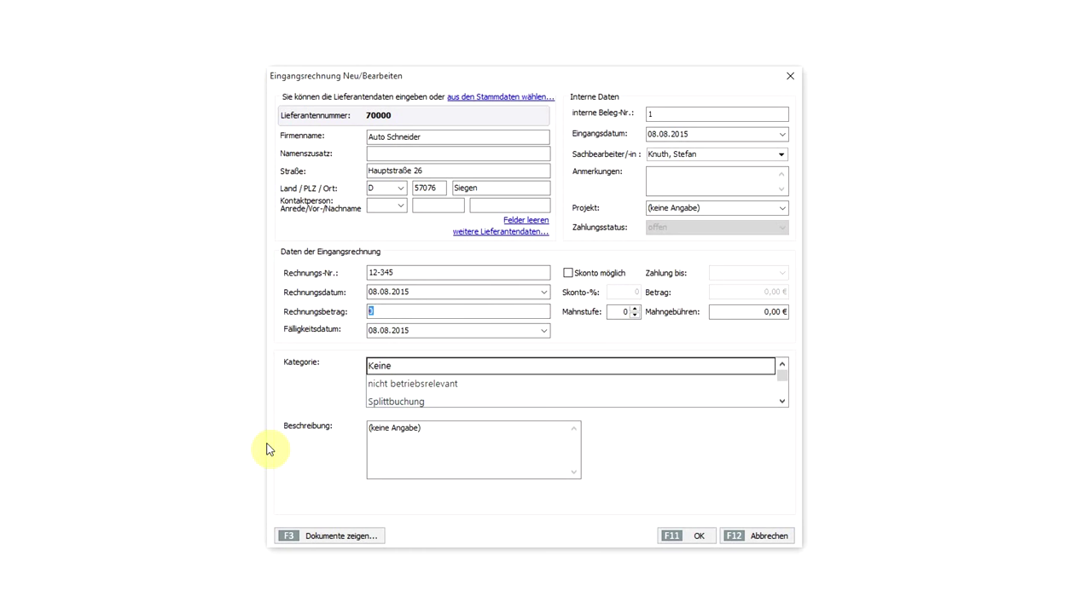
text(500)
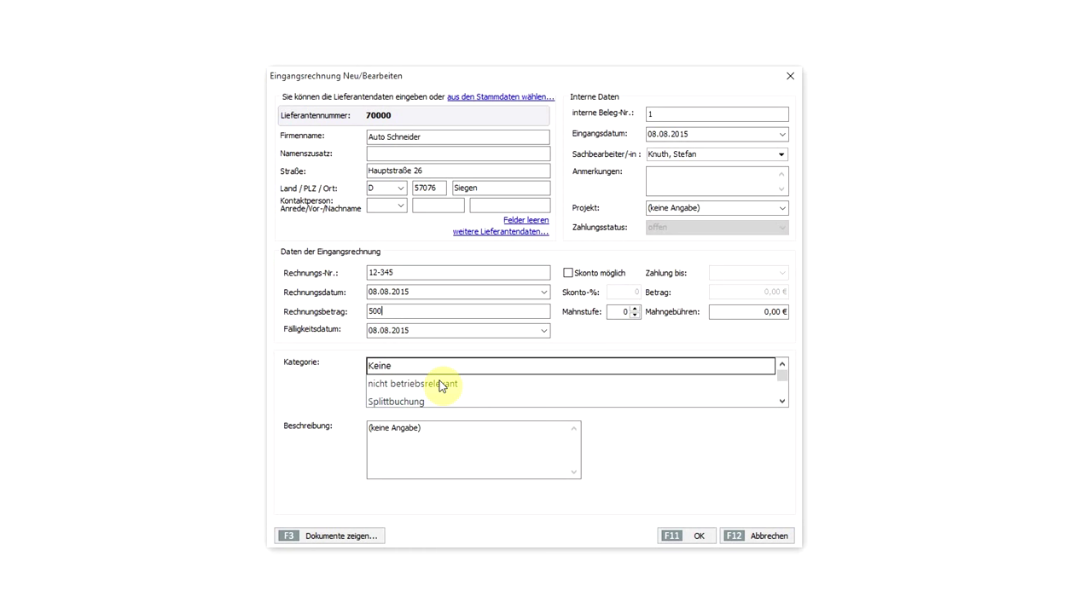
- Assign the incoming invoice to category 4500 Fahrzeugkosten and save it
click(783, 401)
click(782, 401)
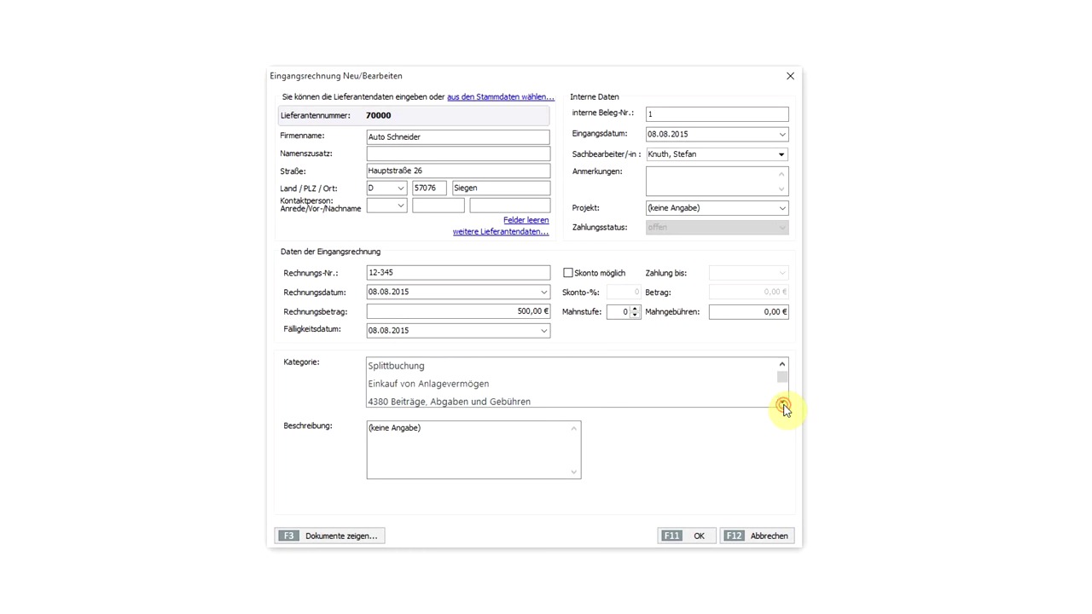
click(782, 402)
click(783, 401)
click(783, 402)
click(783, 402)
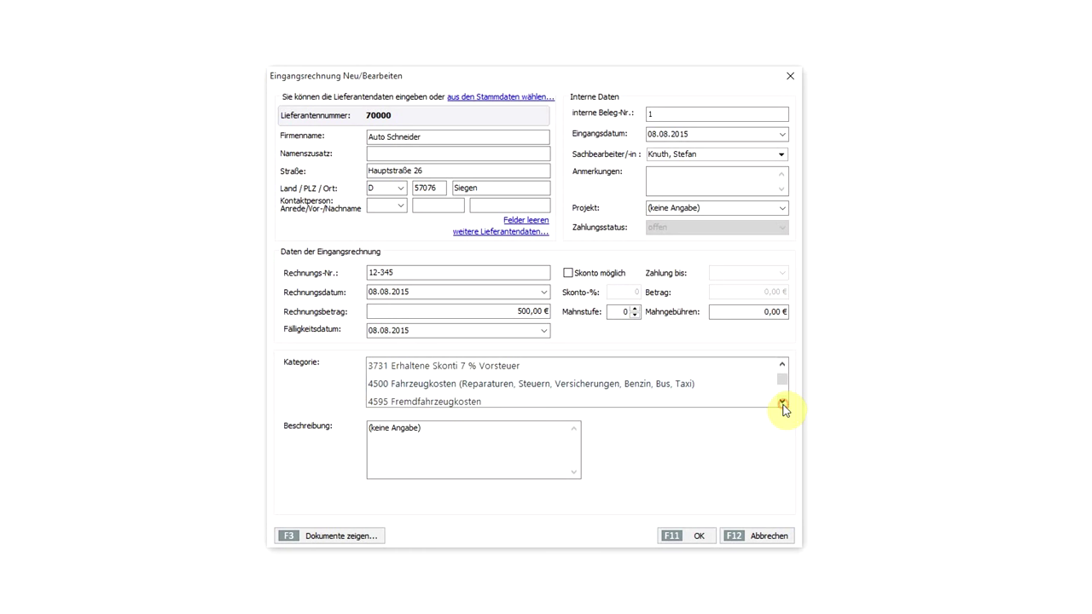
click(435, 384)
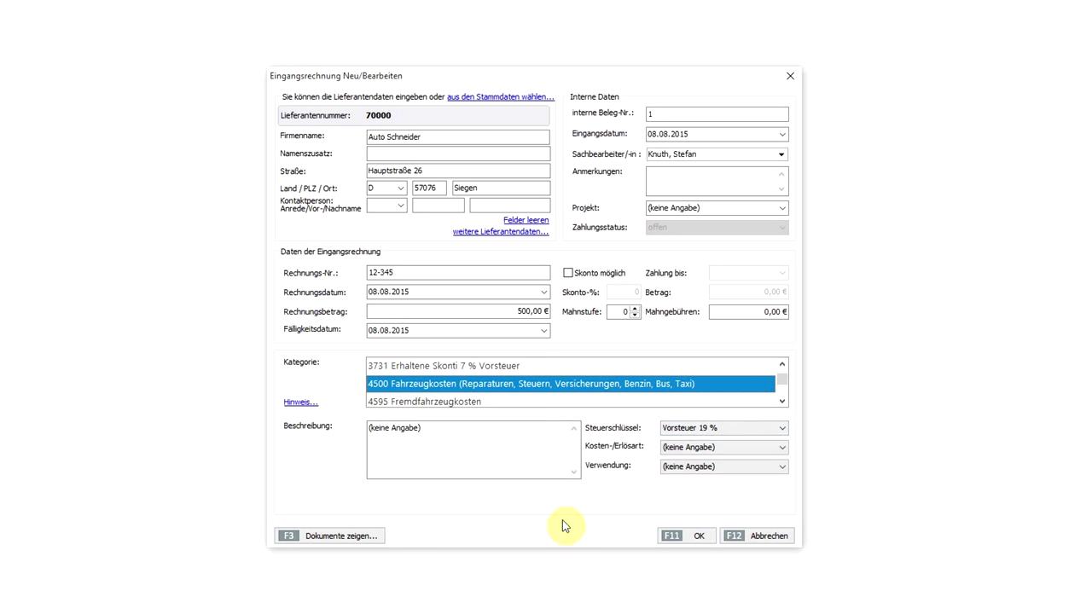
click(695, 544)
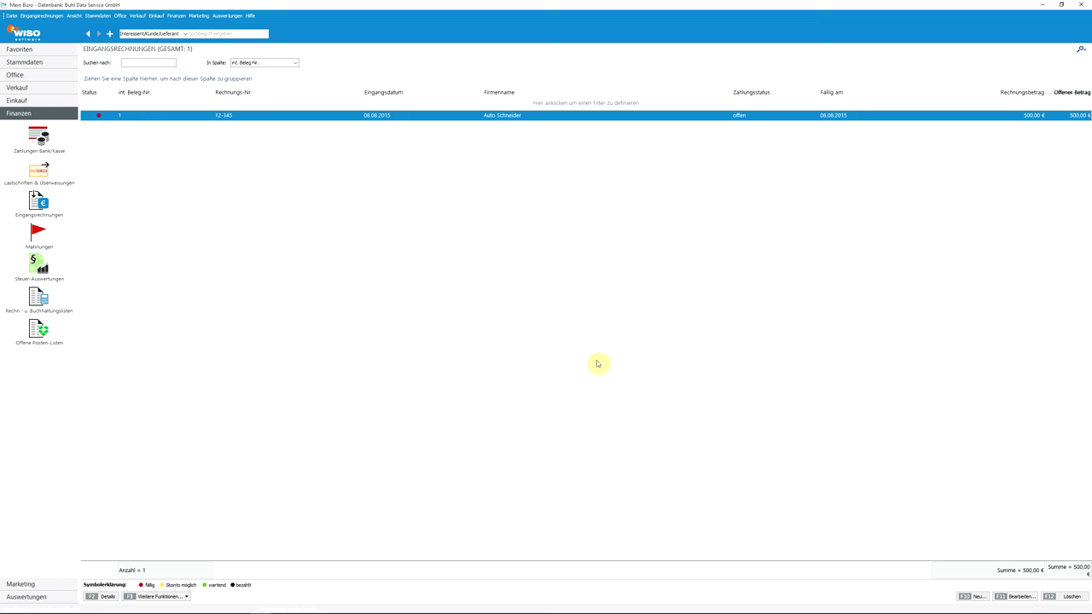
- Set incoming invoice 12-345 to fully paid, with Bankverbindung 1 as the origin of the payment
right_click(324, 118)
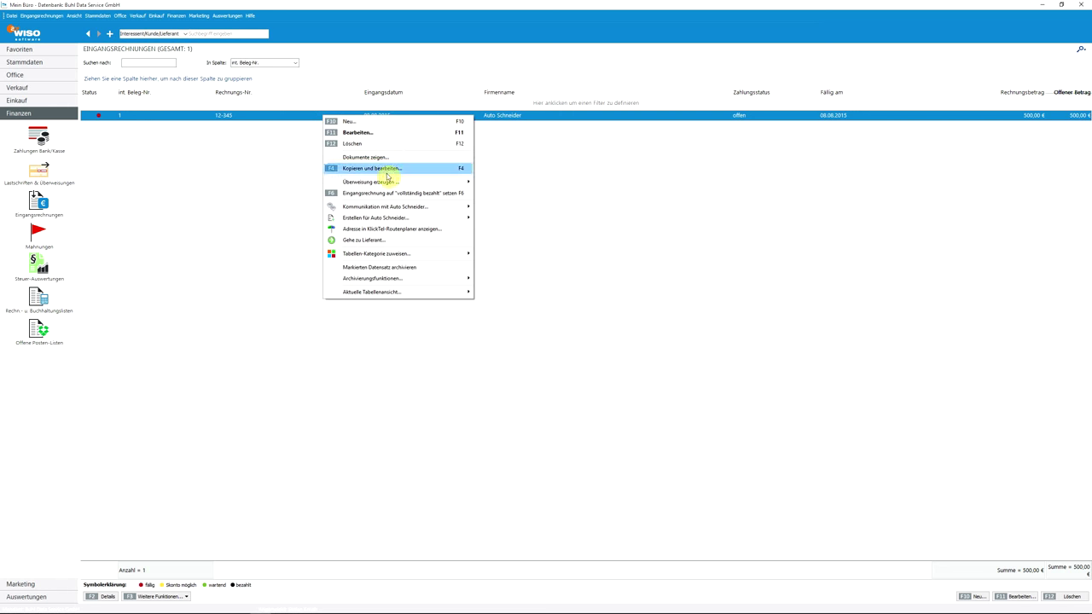
click(366, 196)
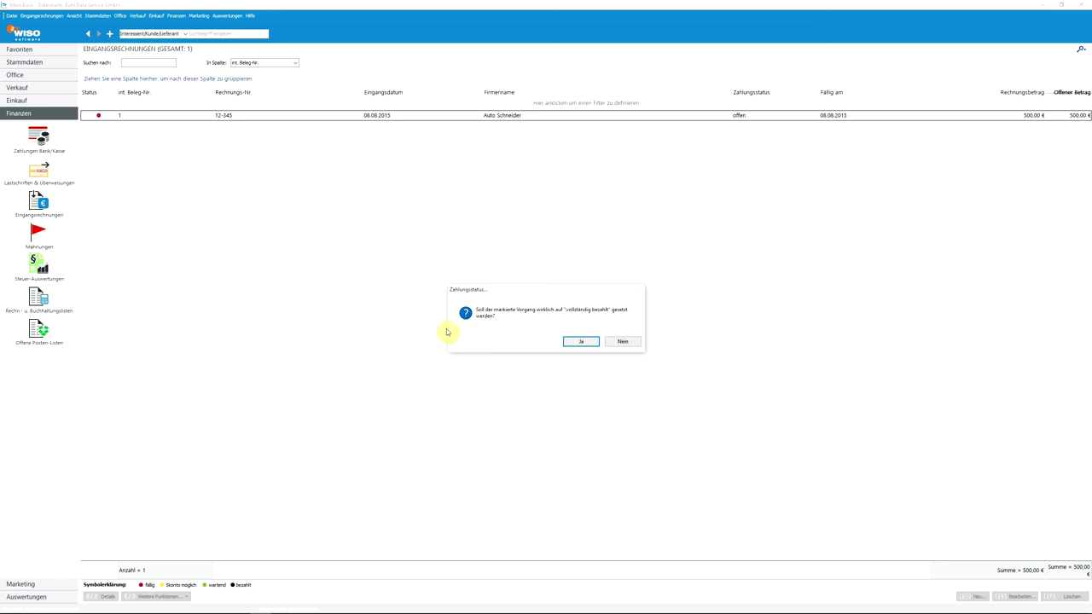
click(575, 341)
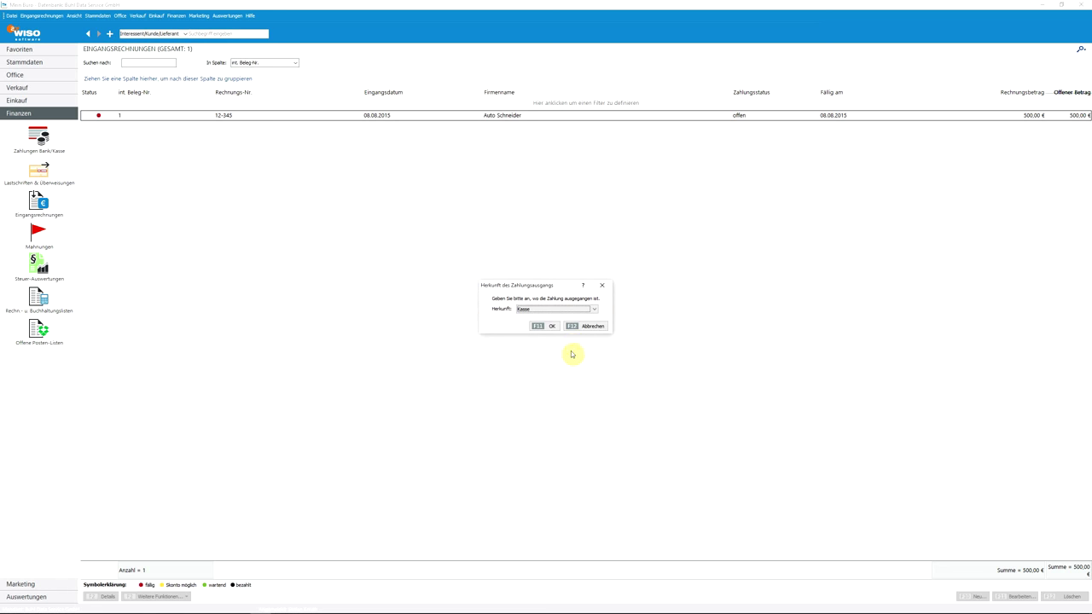
click(594, 310)
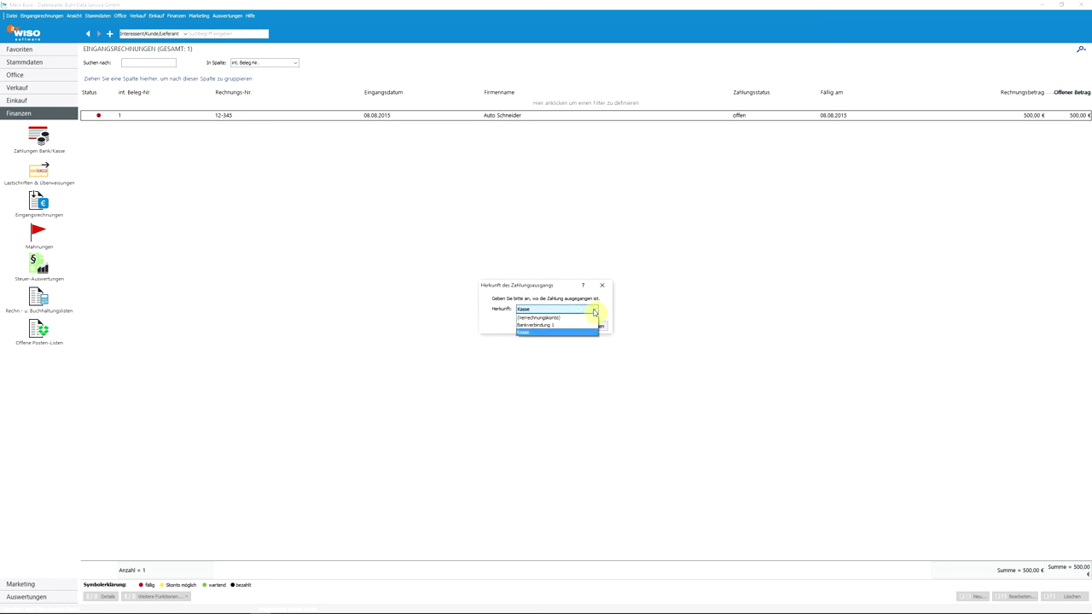
click(556, 324)
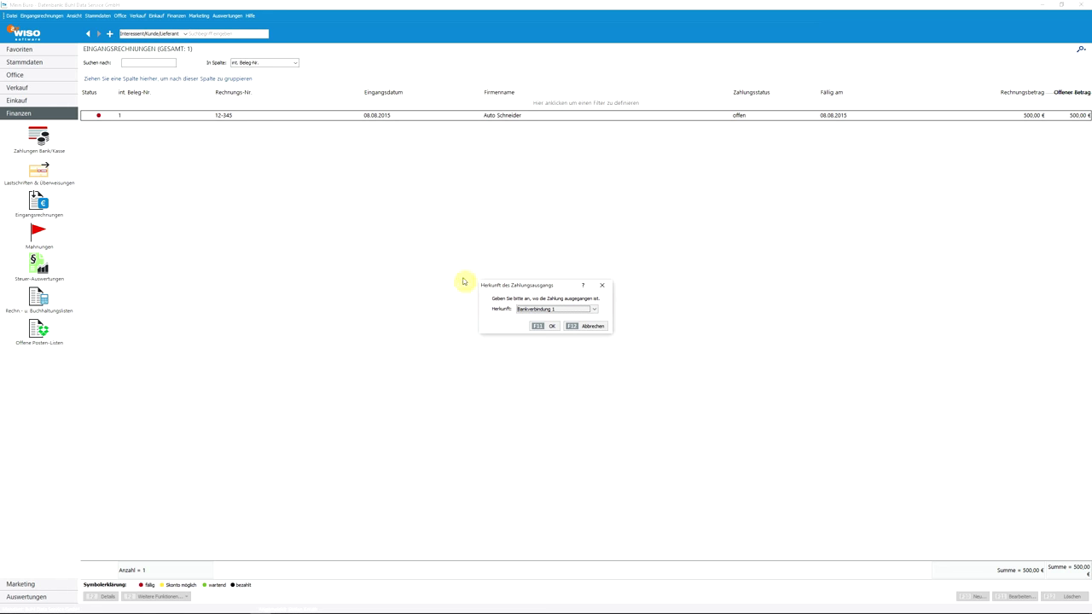
click(546, 328)
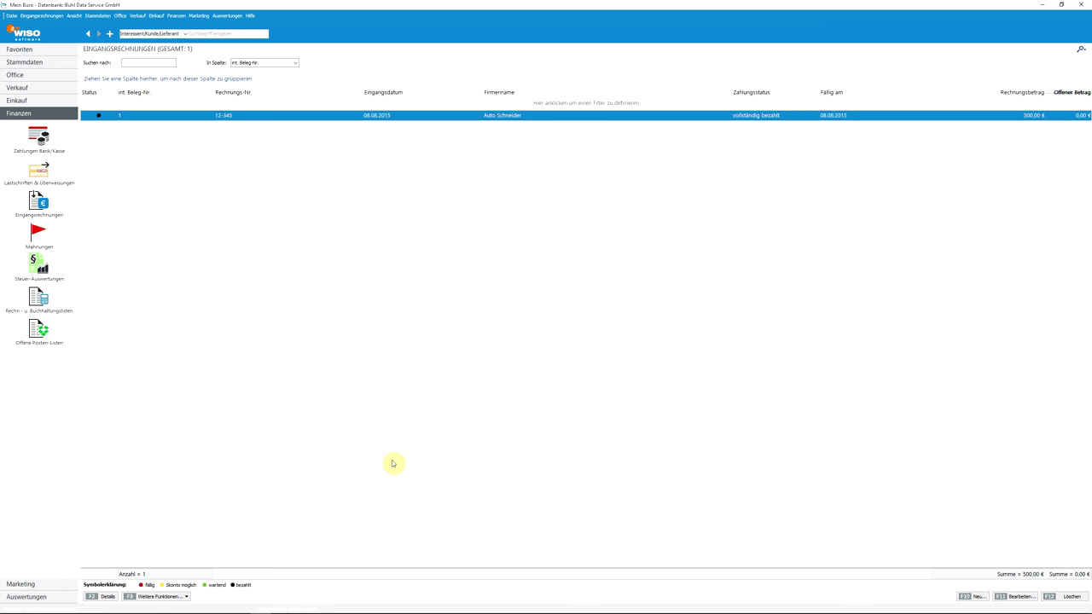
- Open the bank and cash payments and review the Auto Schneider payment assigned to incoming invoice 1
click(36, 144)
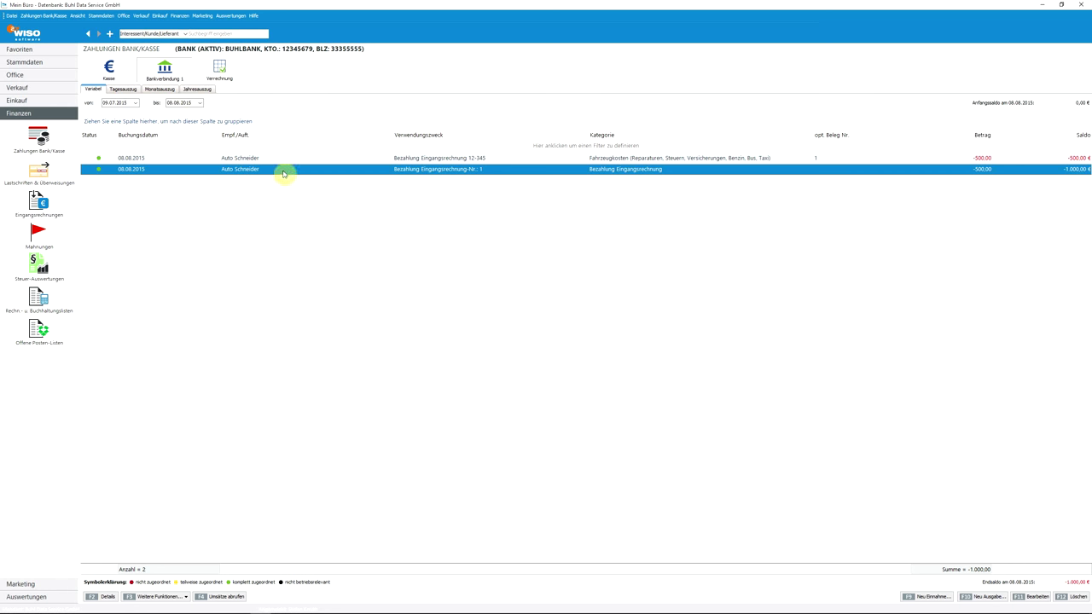
double_click(439, 170)
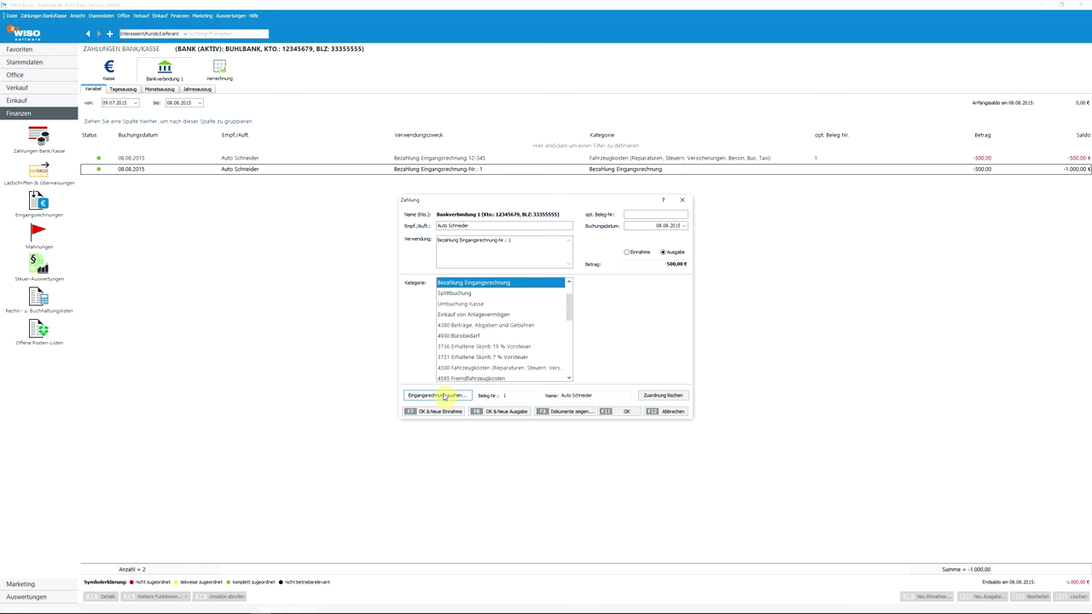
click(607, 411)
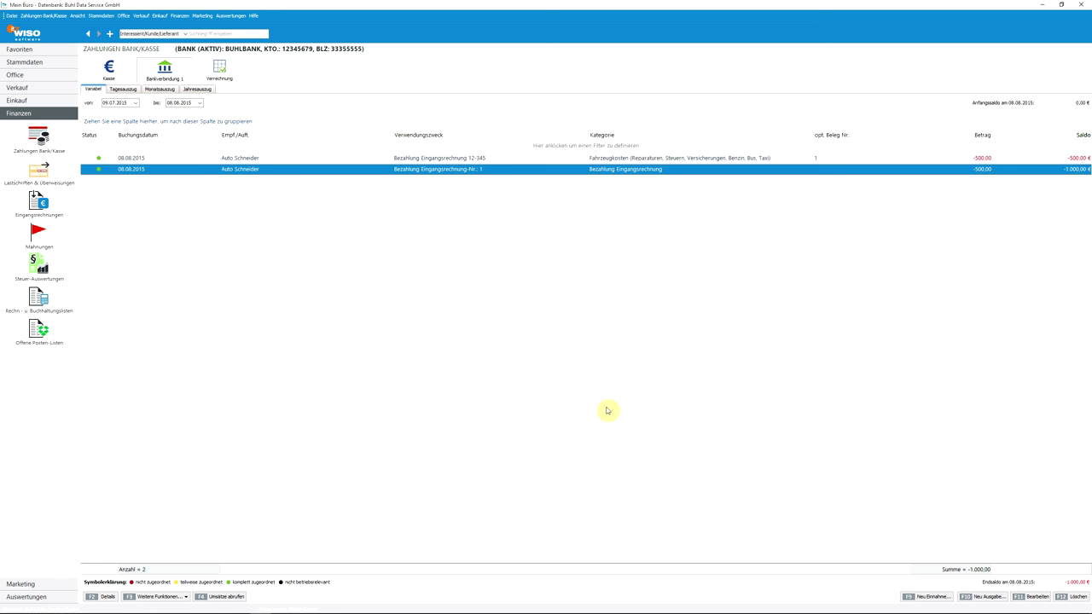
- View the Banking+ module's description in the module overview and close the overview
key(super)
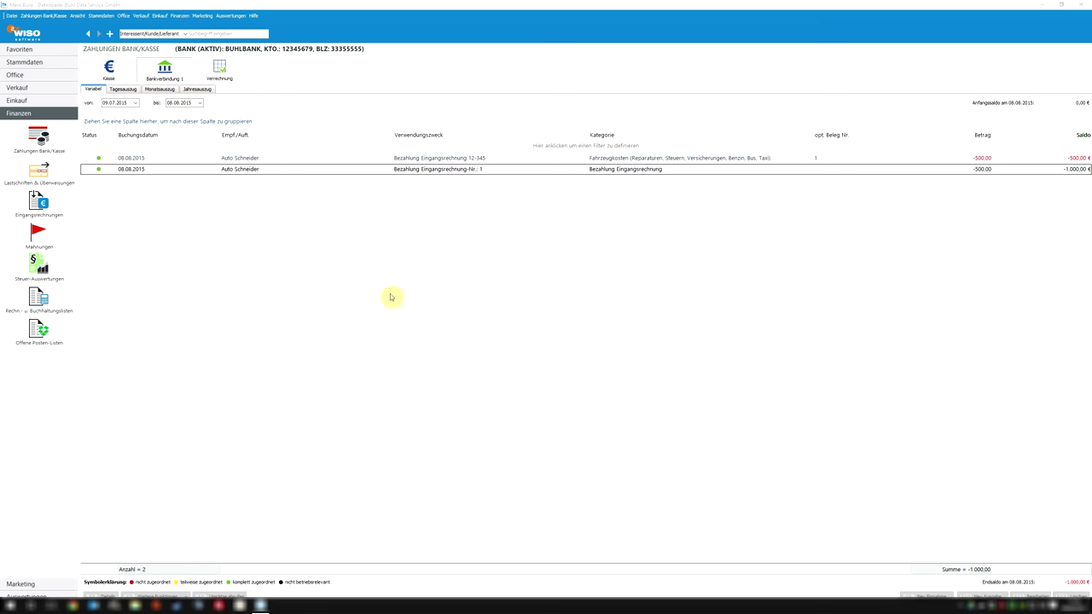
click(253, 17)
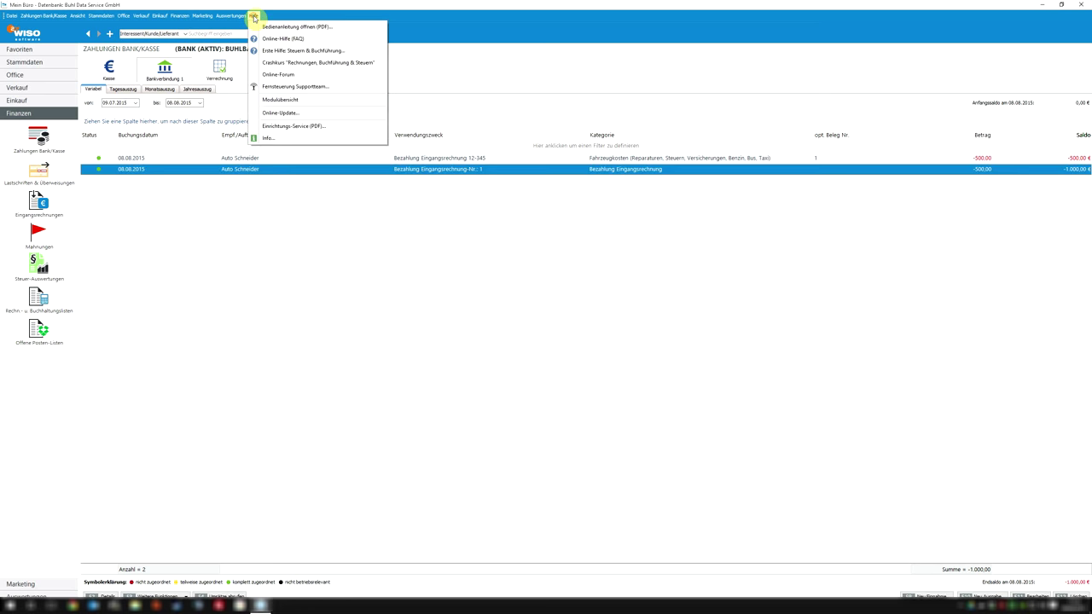
click(259, 99)
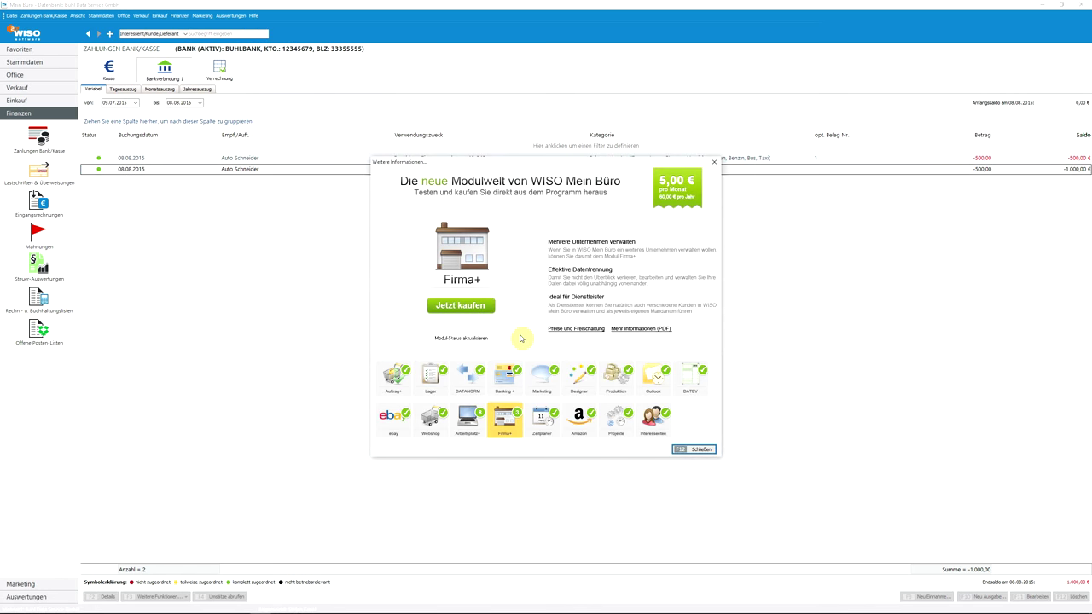
click(508, 384)
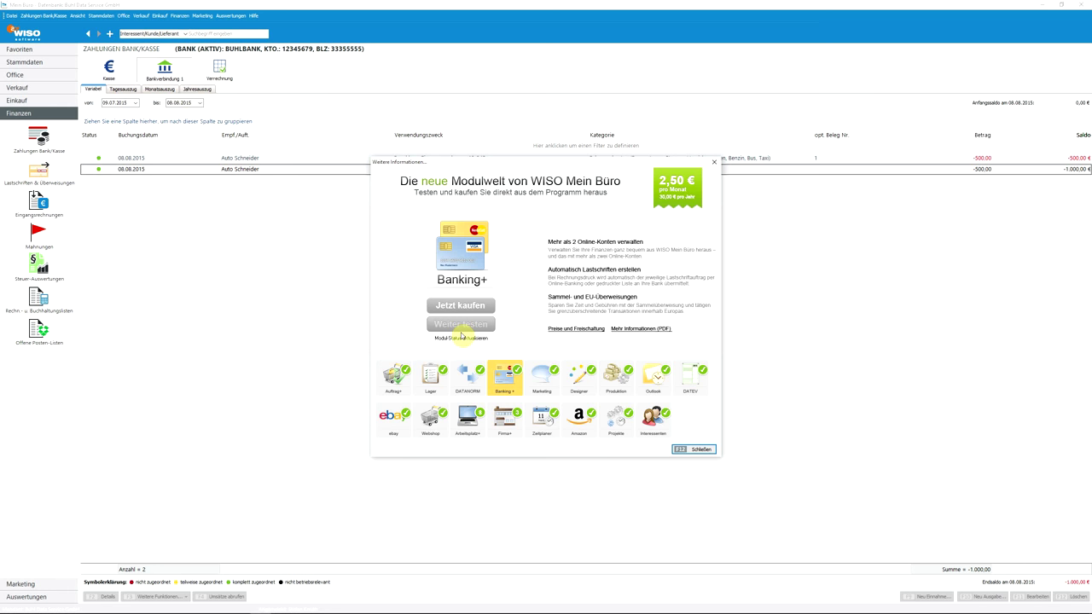
click(697, 450)
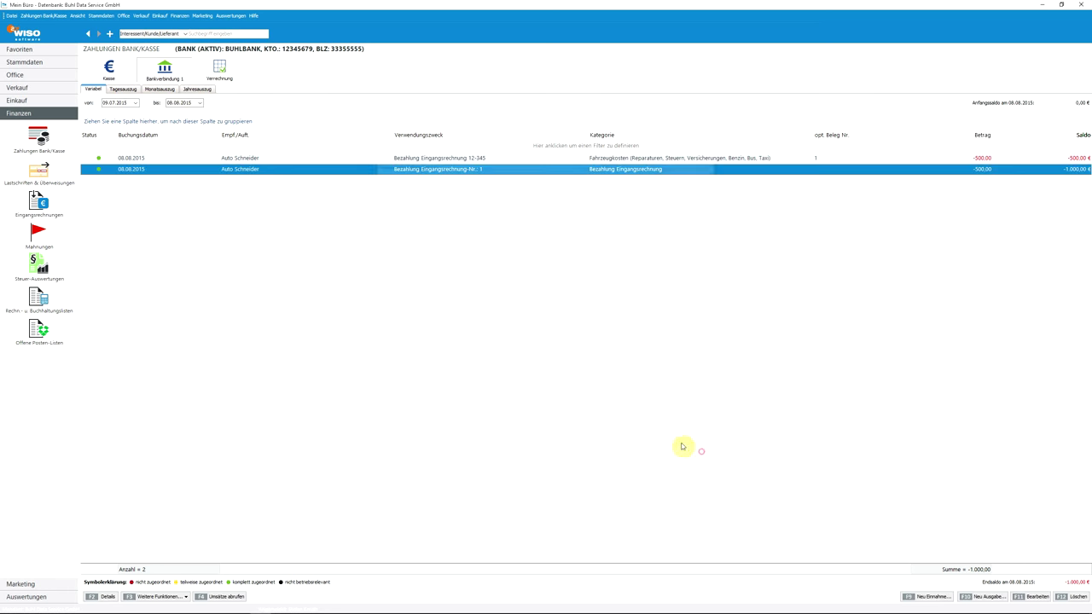